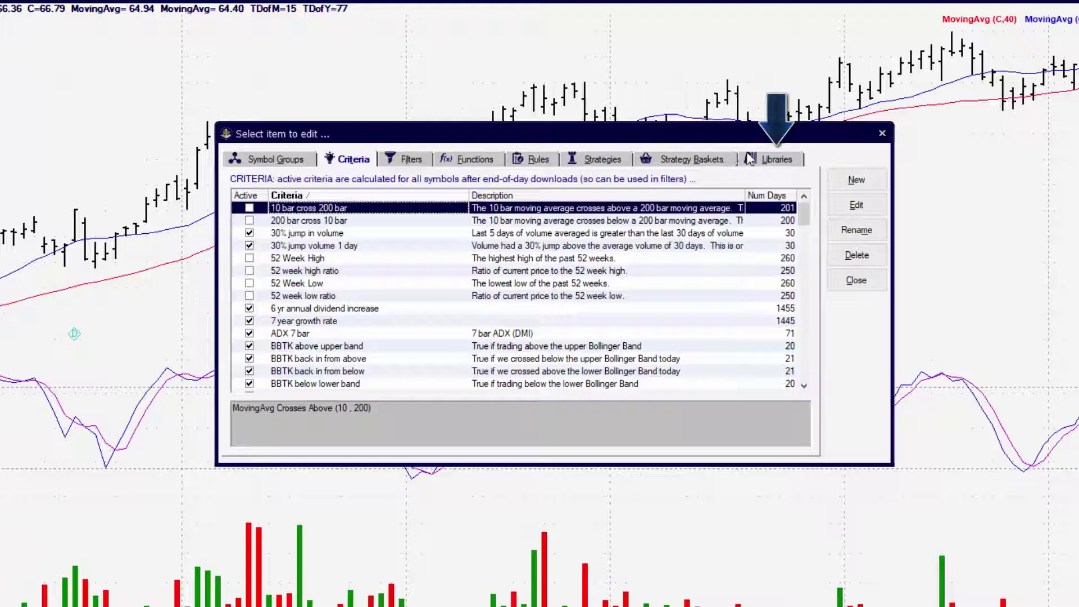
Step: Read the Bollinger Band ToolKit library's description, then switch to the Functions list
click(770, 160)
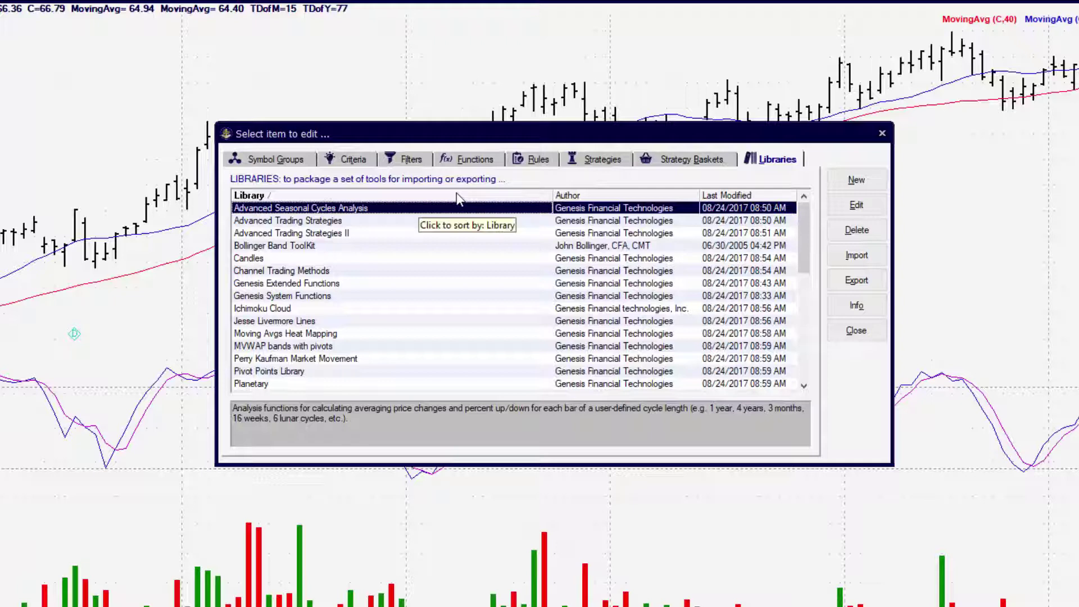
click(315, 248)
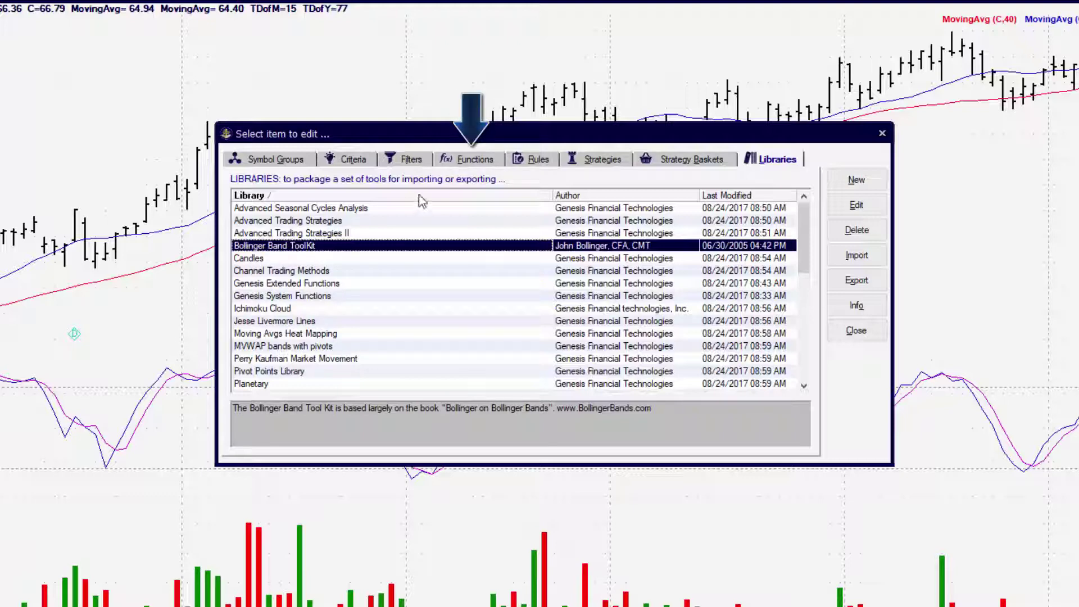
click(468, 159)
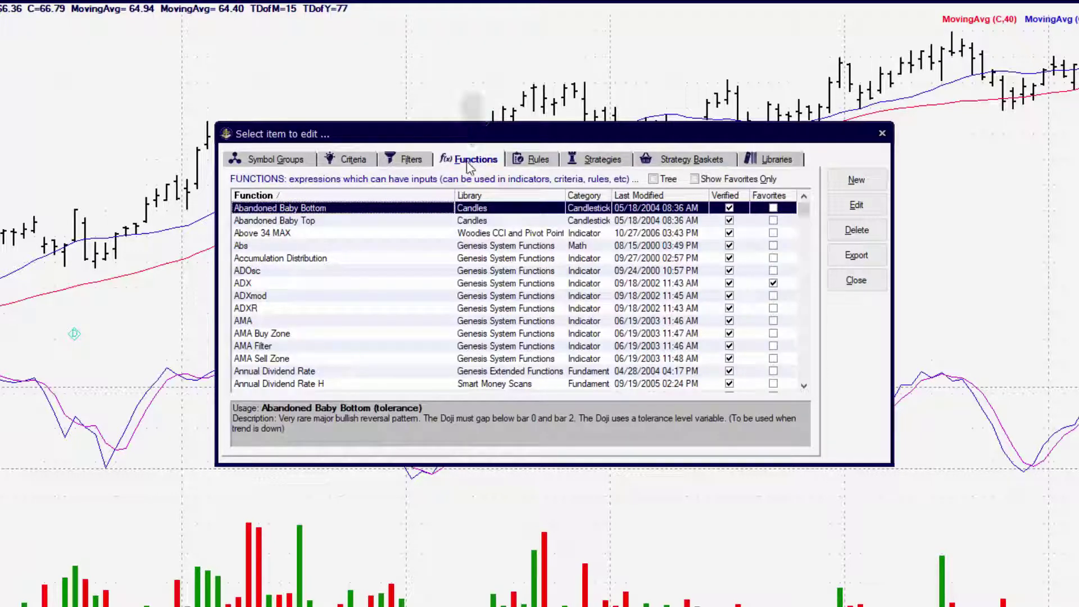
Step: Sort functions by library, inspect the BBTK functions such as BBTK VO, then return to Libraries
click(495, 198)
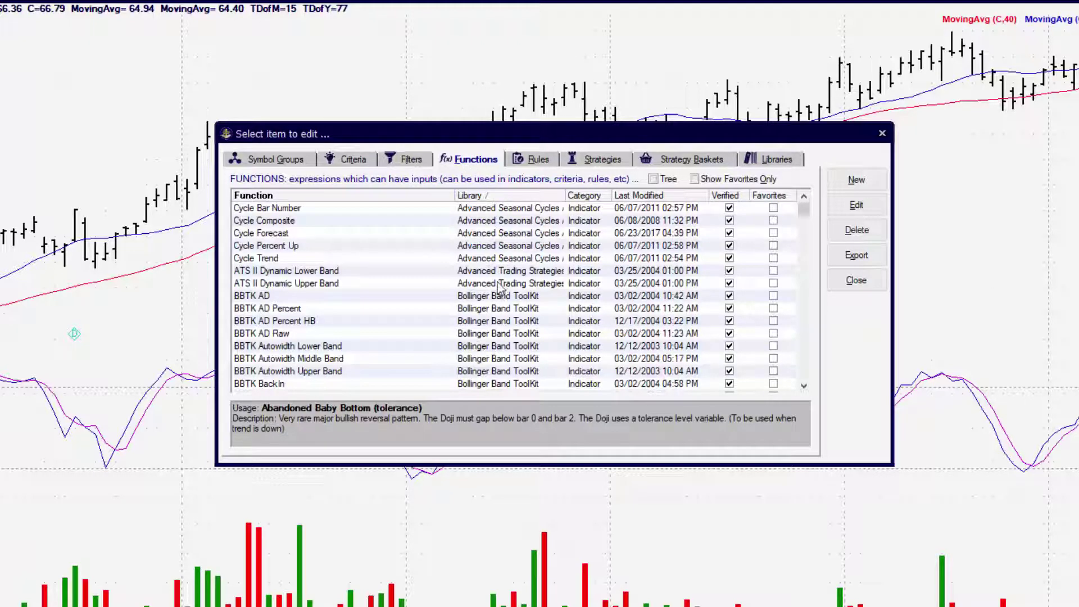
drag(495, 298, 486, 366)
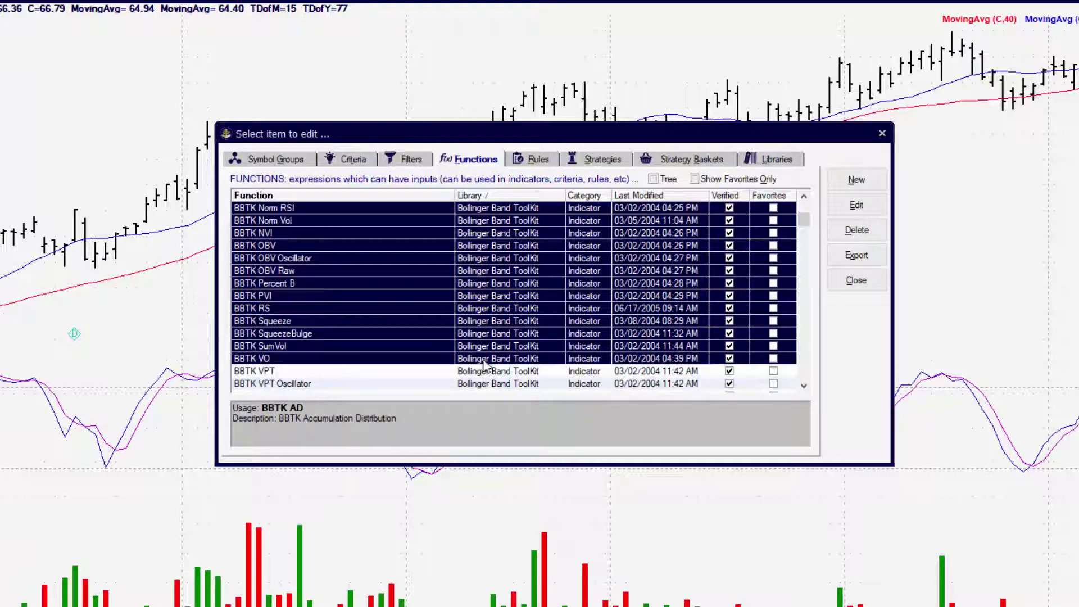
click(485, 362)
scroll(484, 364, up, 4)
scroll(484, 364, up, 1)
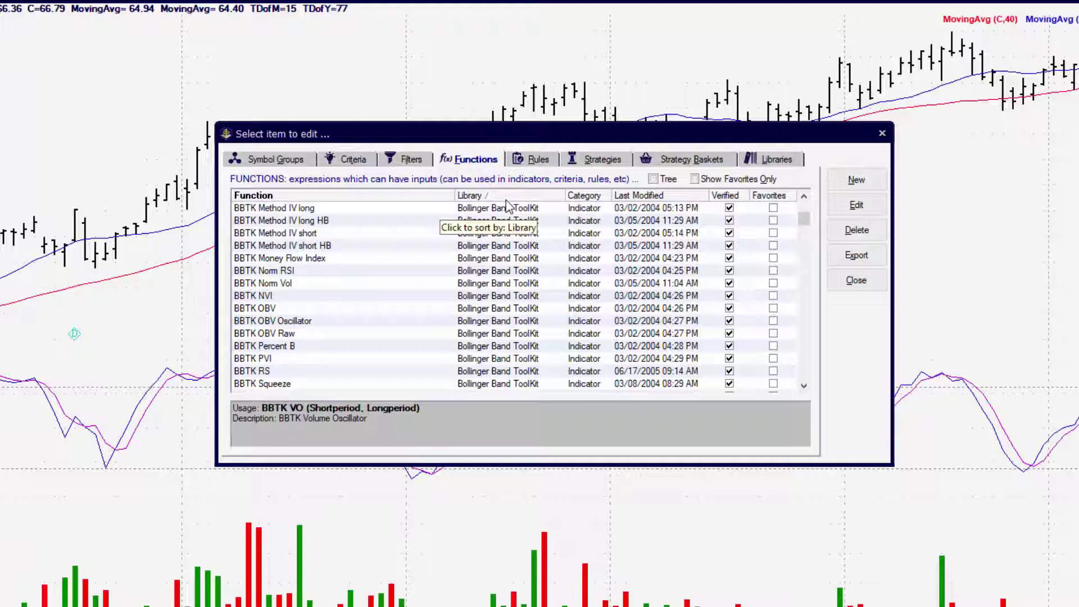
click(775, 162)
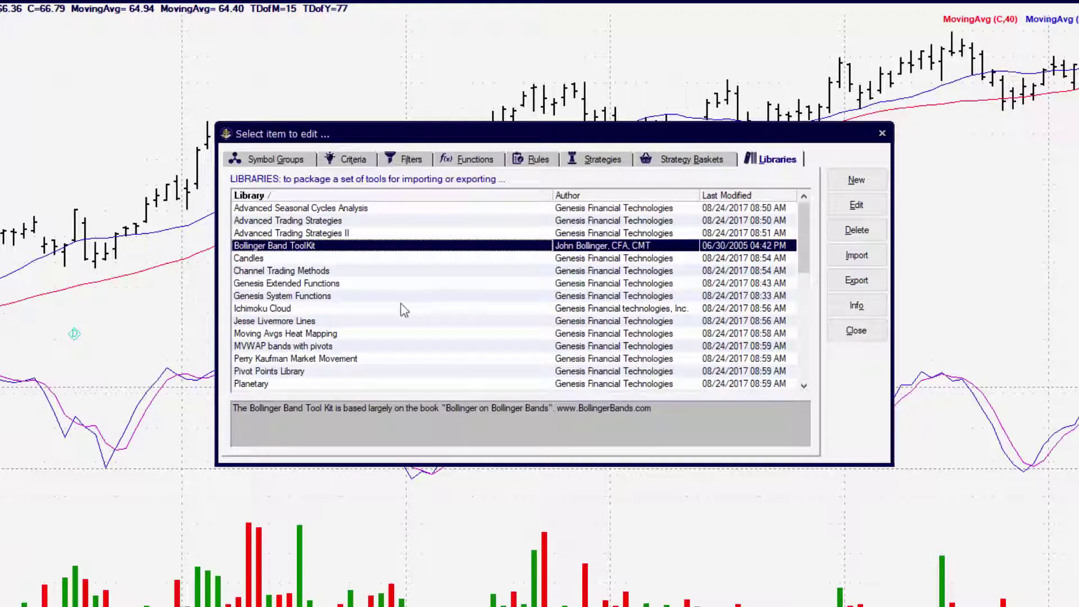
scroll(394, 309, down, 2)
scroll(394, 312, down, 5)
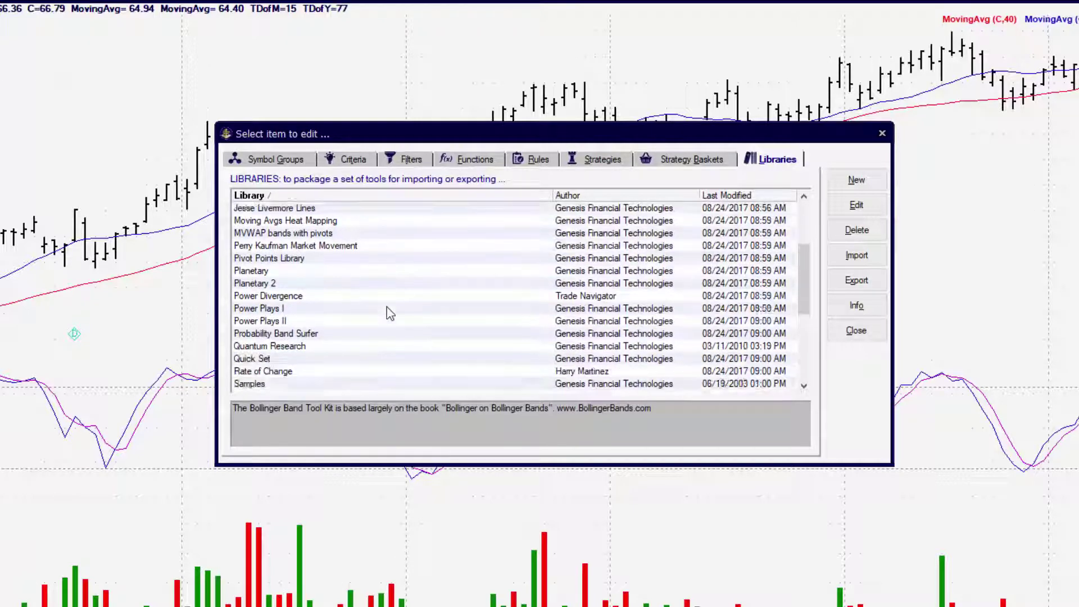
scroll(385, 315, down, 4)
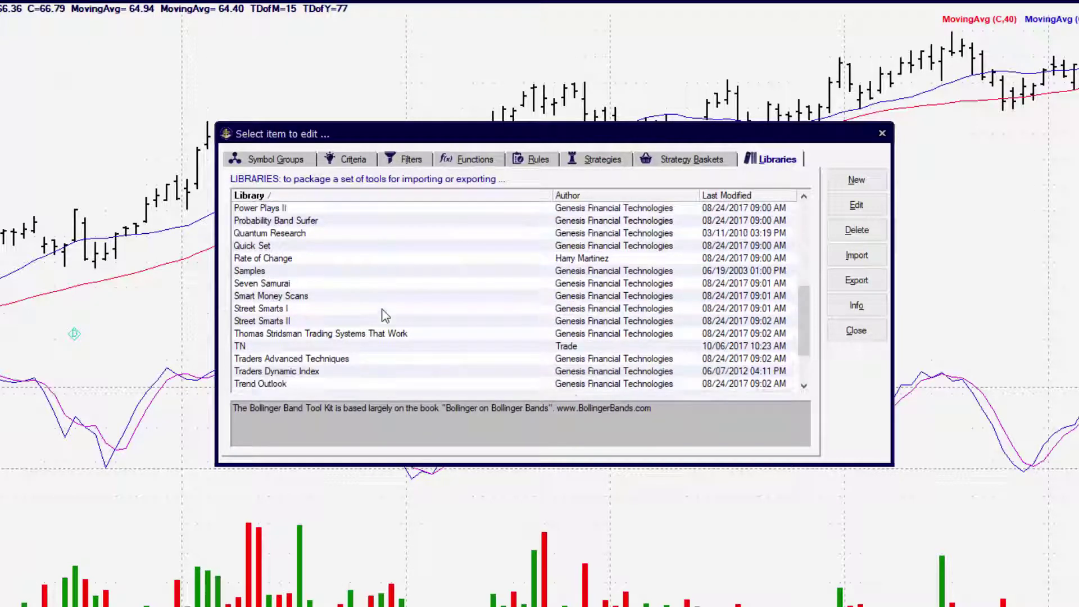
scroll(380, 315, down, 2)
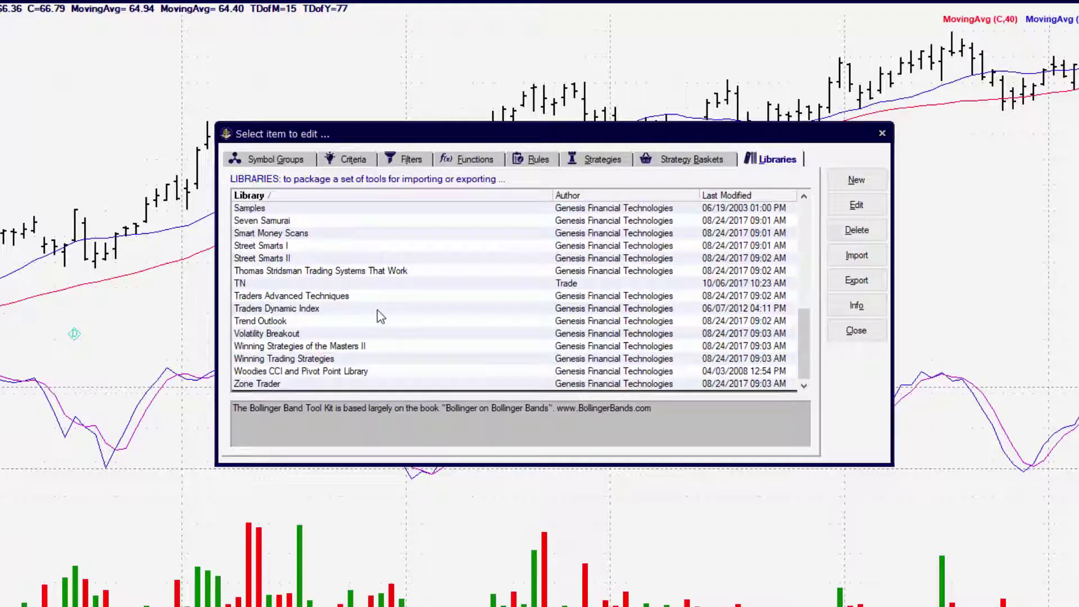
click(269, 285)
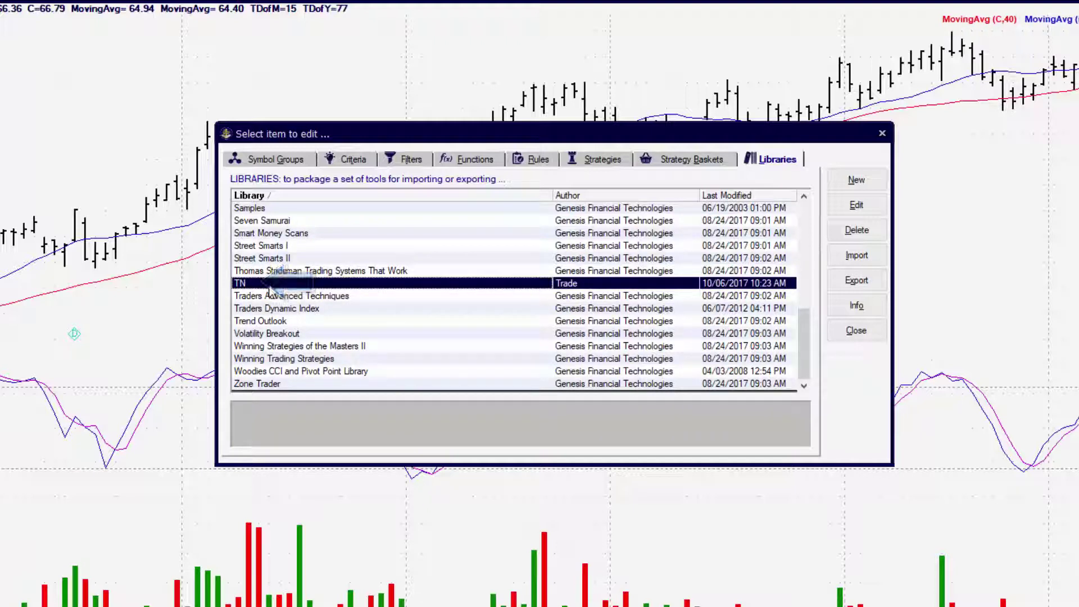
double_click(270, 287)
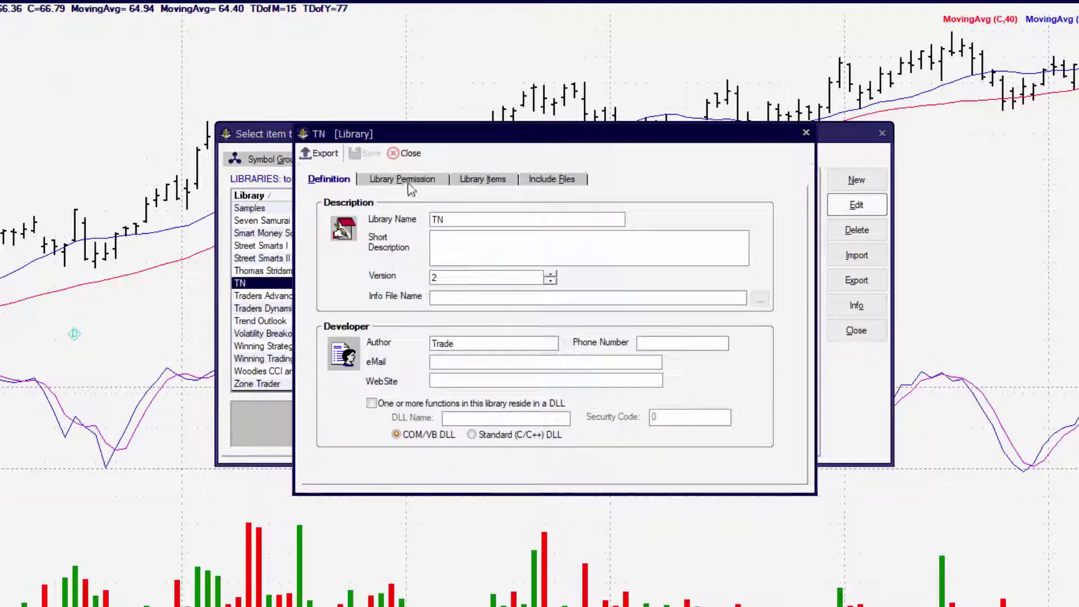
click(409, 181)
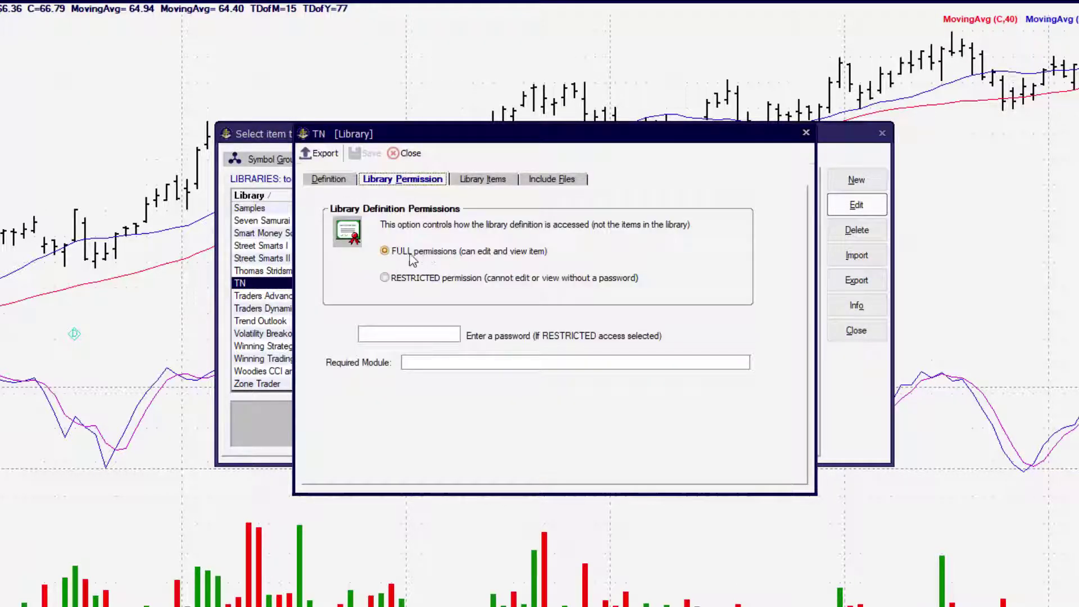
click(488, 184)
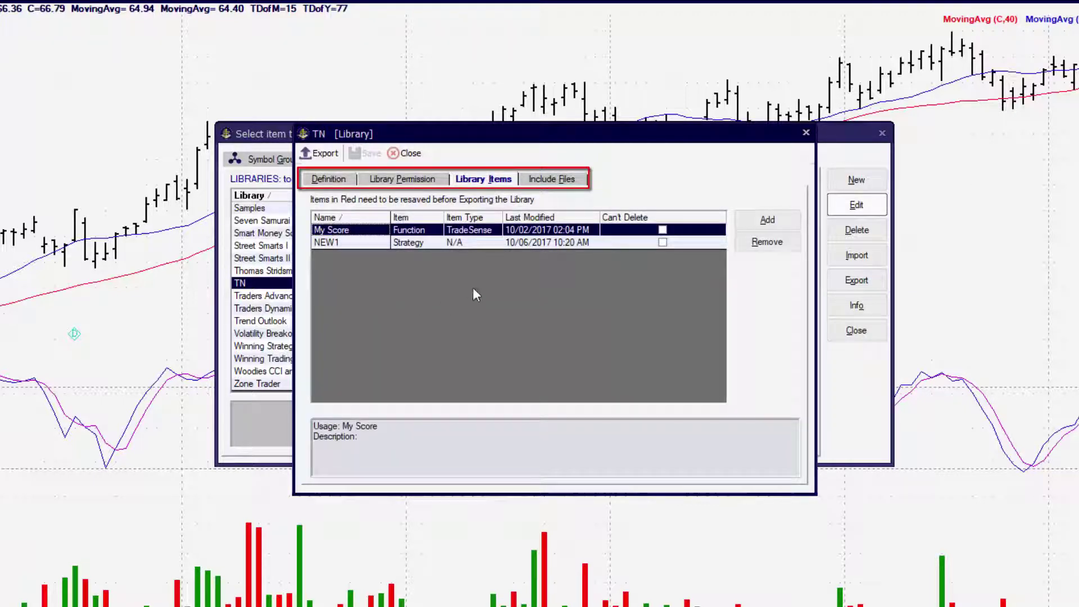
click(570, 180)
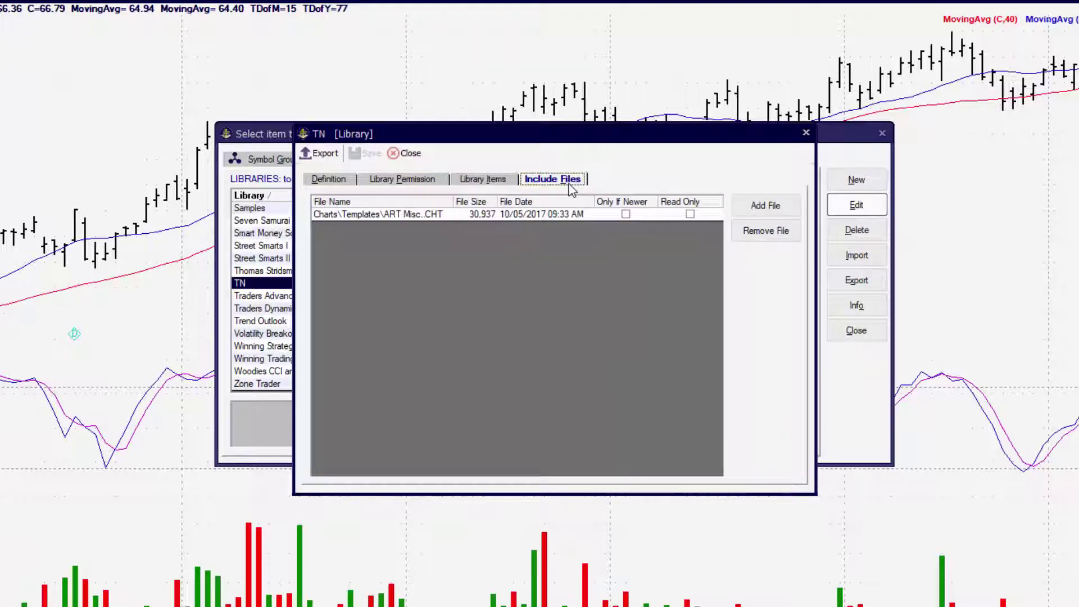
click(401, 152)
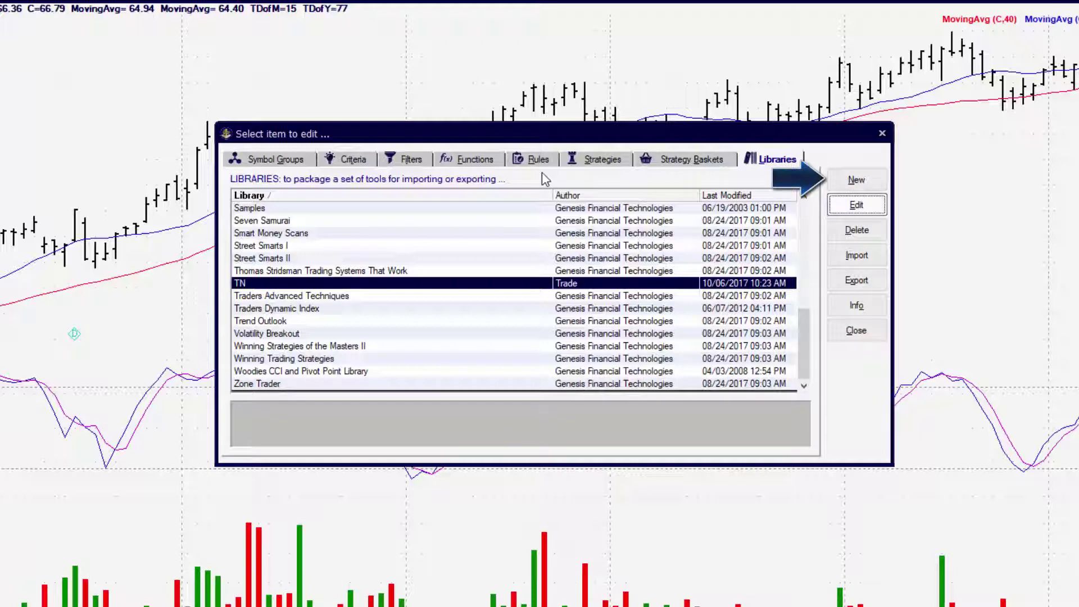
Step: Start a new library named 'ZB method 2' and move to its version number
click(856, 180)
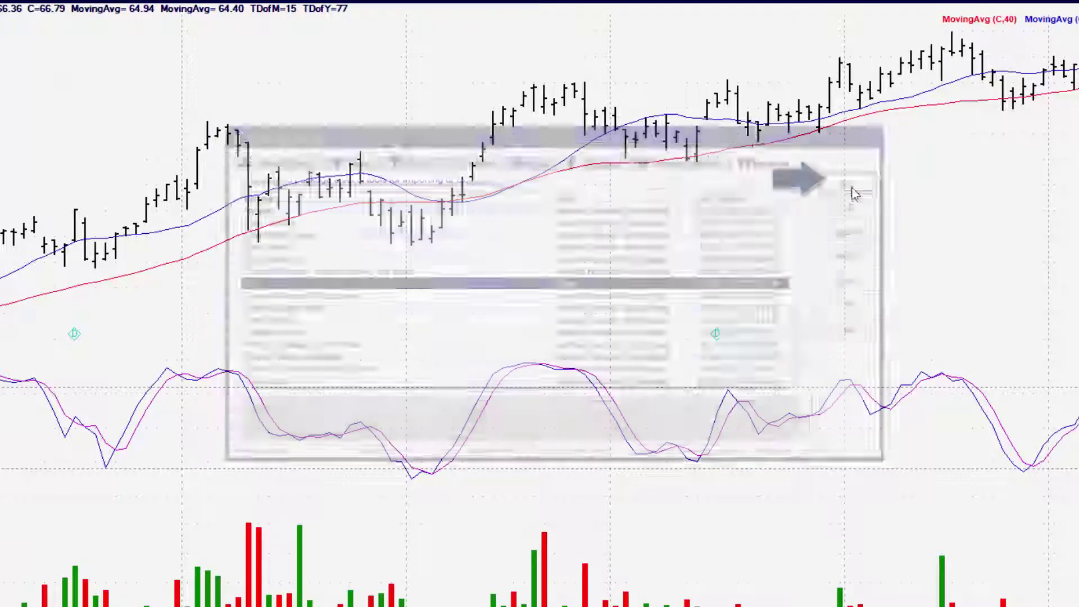
text(ZB )
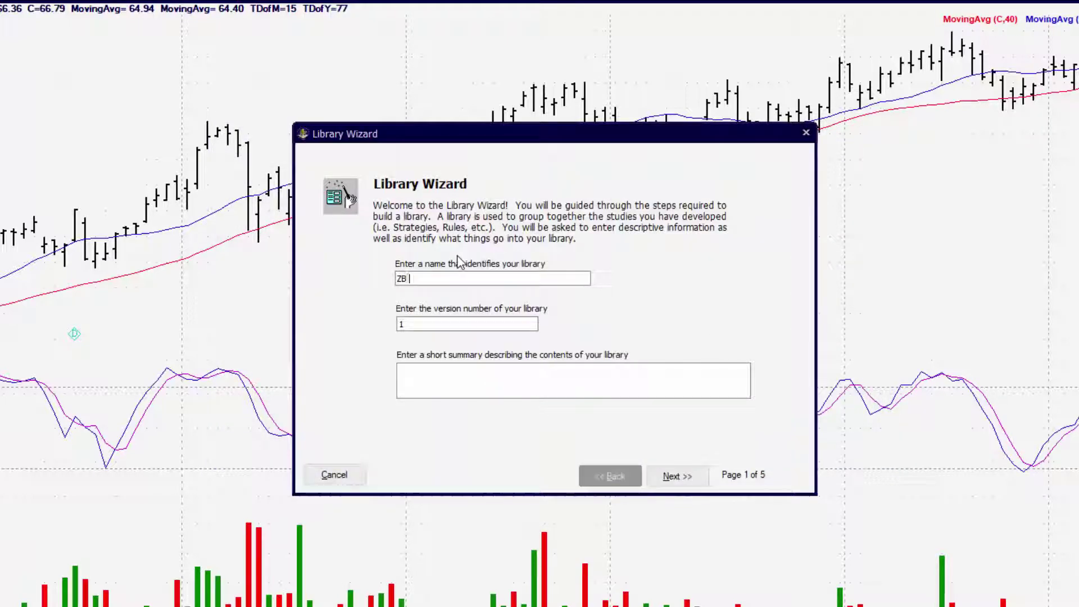
text(method 2)
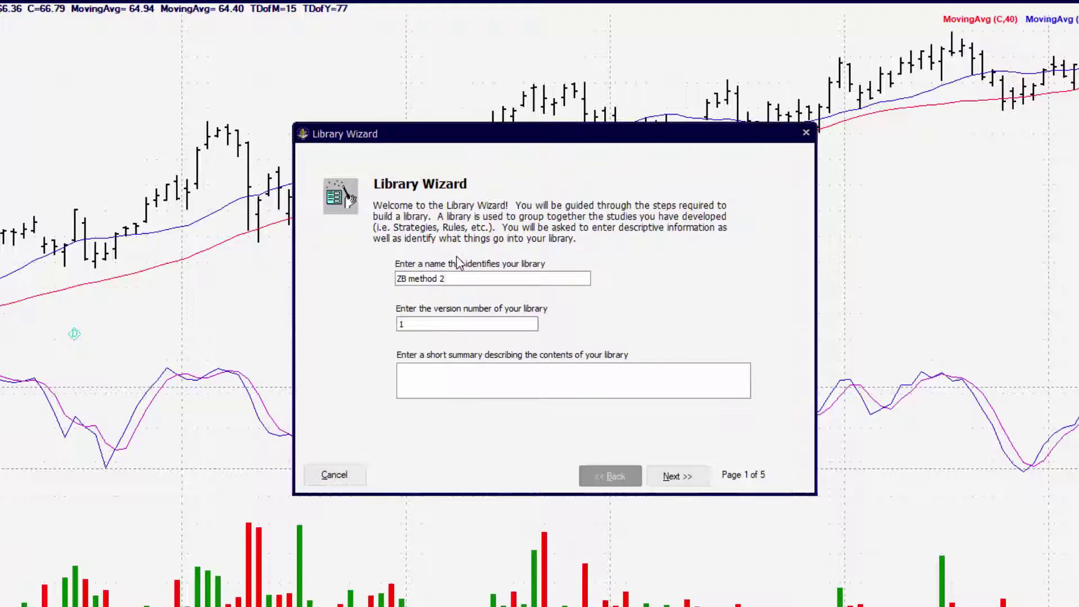
key(Tab)
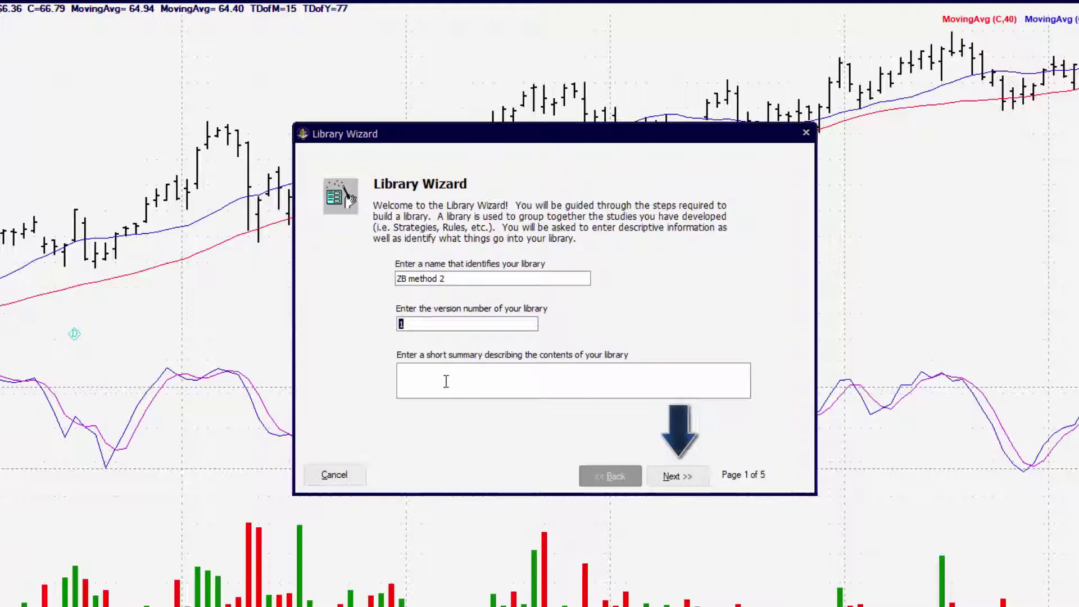
Step: Pass the summary and author info pages and choose FULL library permissions
click(445, 377)
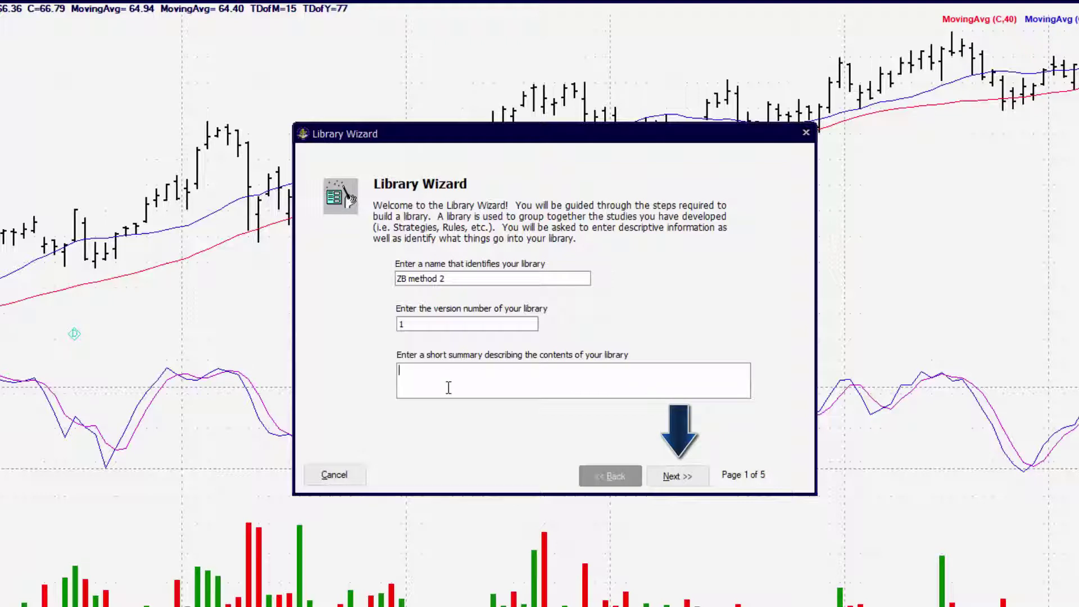
click(677, 476)
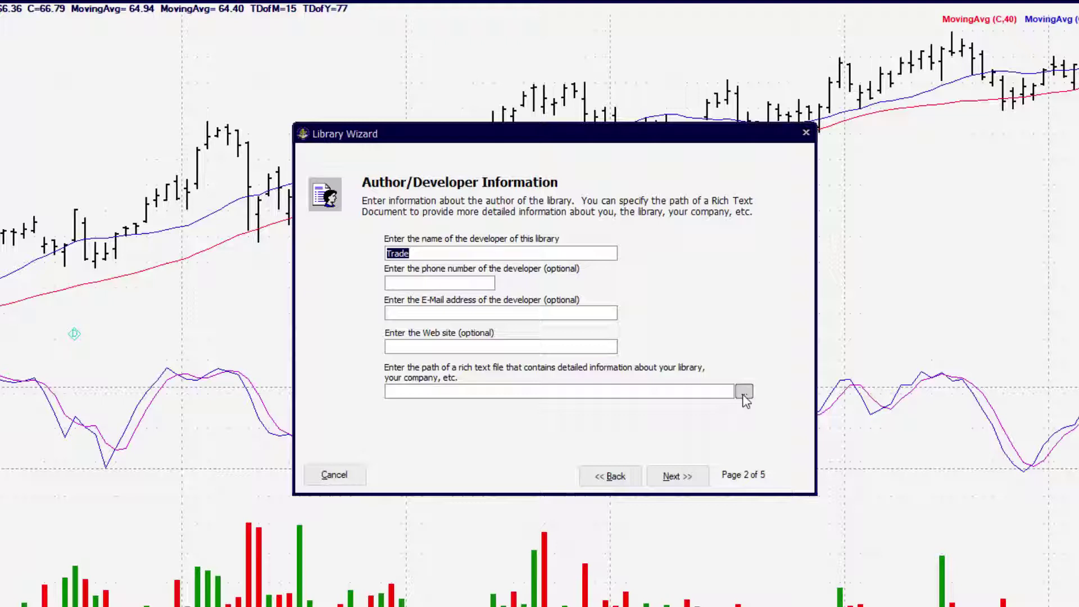
click(670, 476)
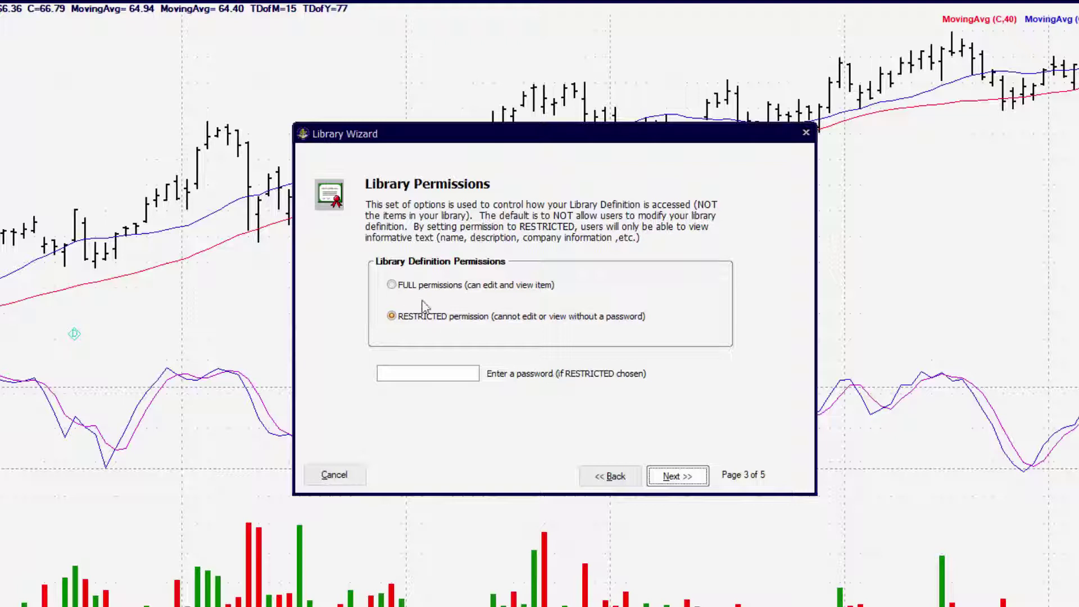
click(392, 284)
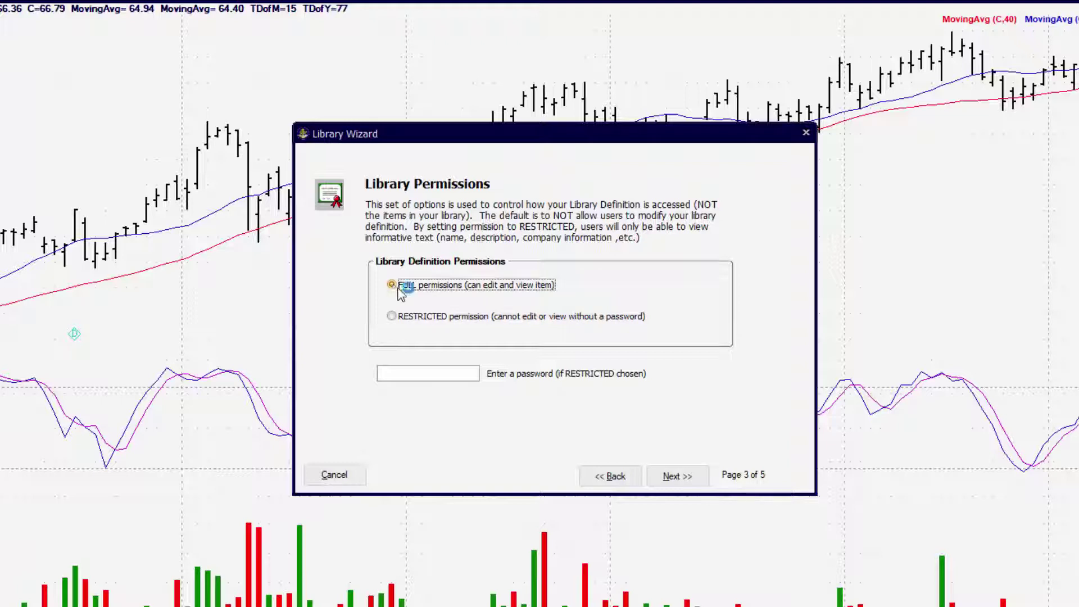
Step: Add the ZB and Brand New functions as the library's items
click(676, 475)
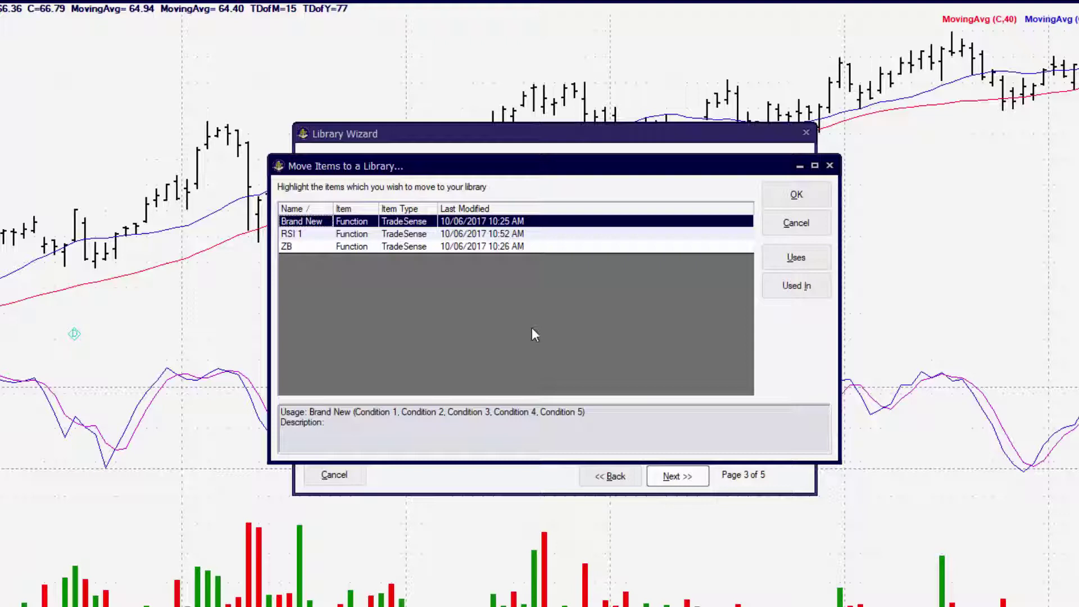
click(352, 246)
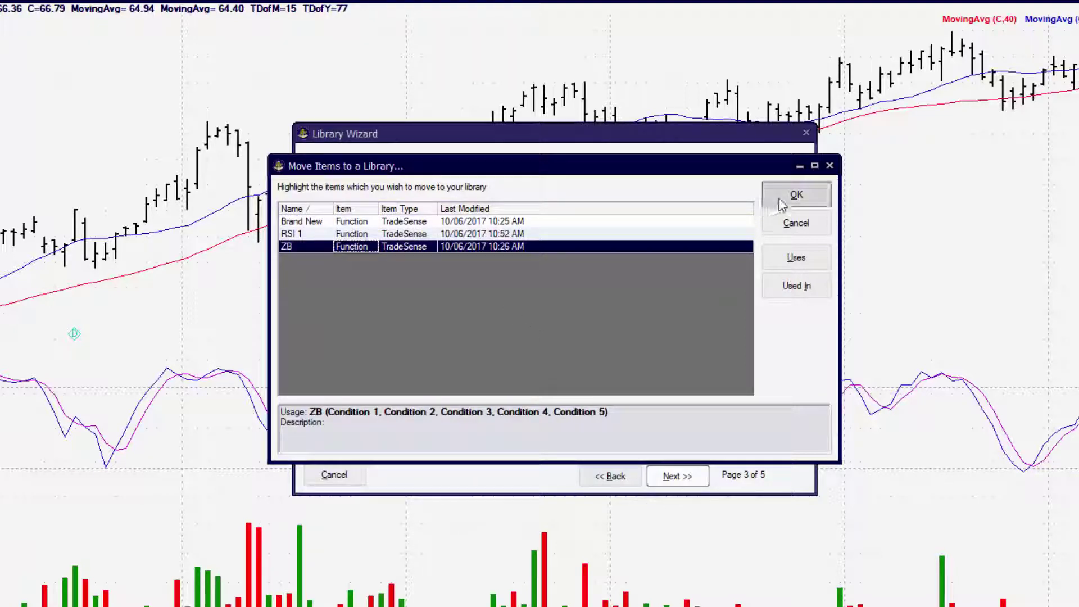
click(794, 195)
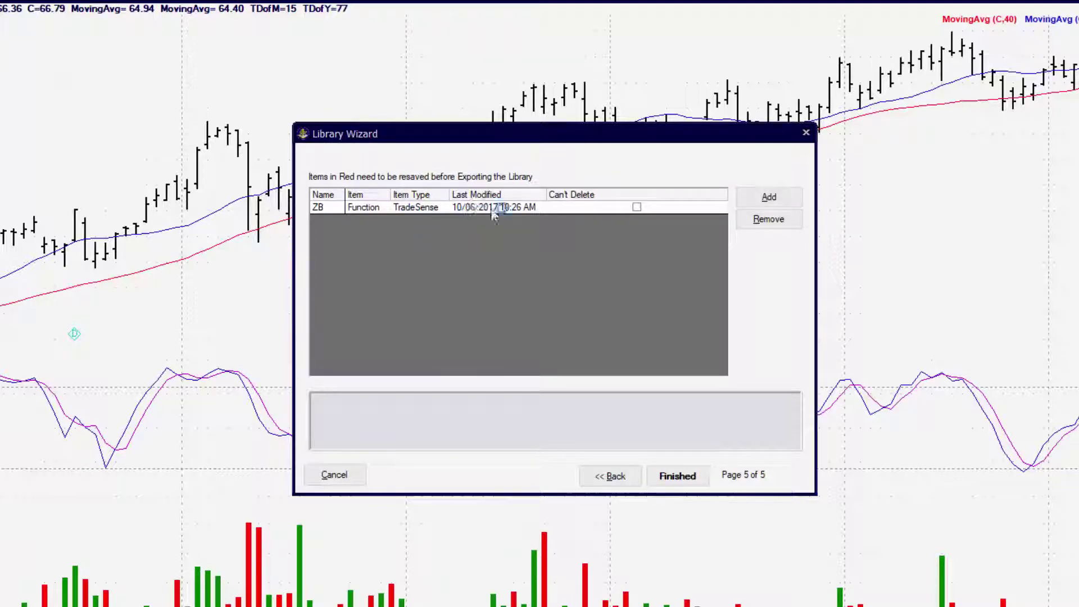
click(768, 197)
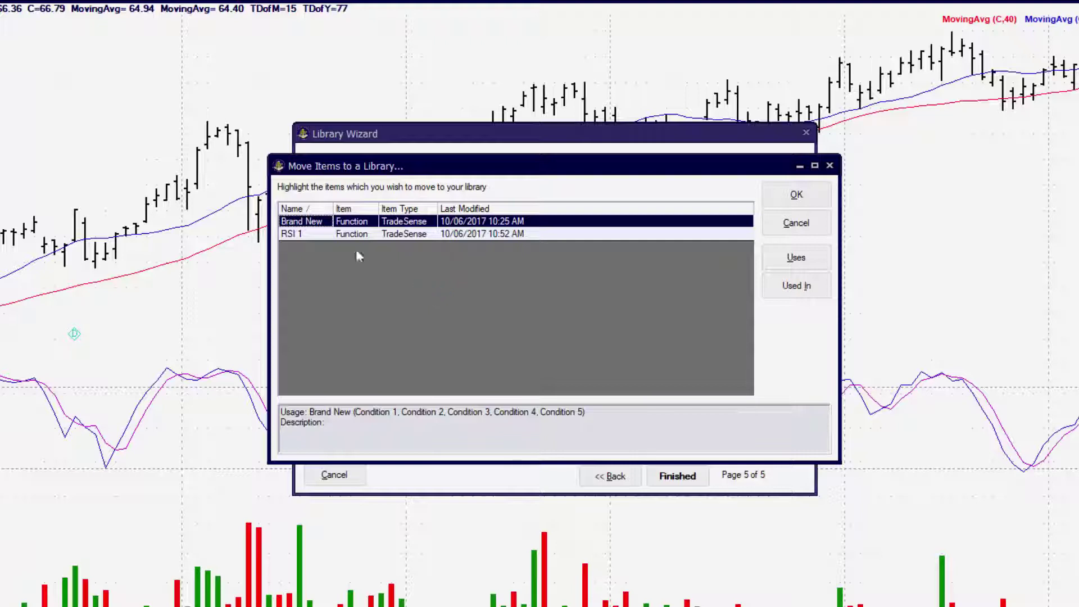
click(784, 198)
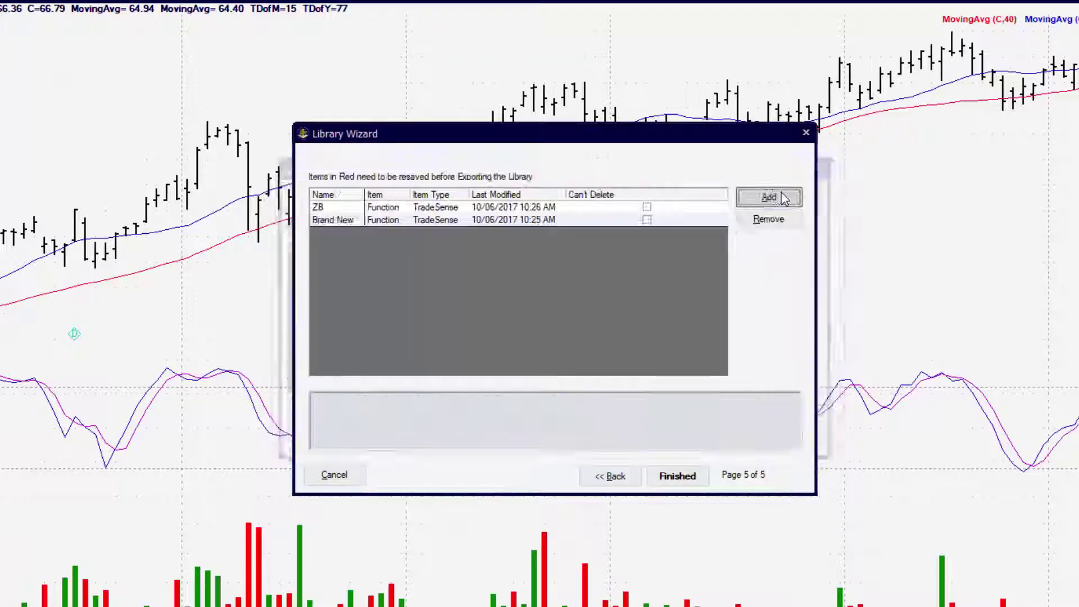
Step: Check RSI 1's function dependencies, then close the item list without adding it
click(783, 197)
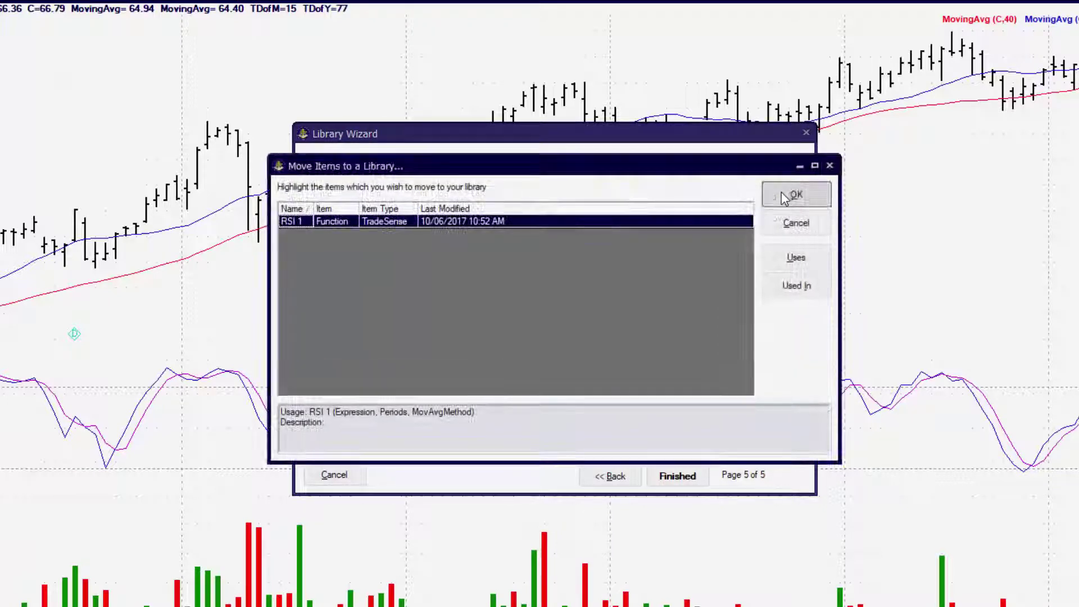
click(788, 261)
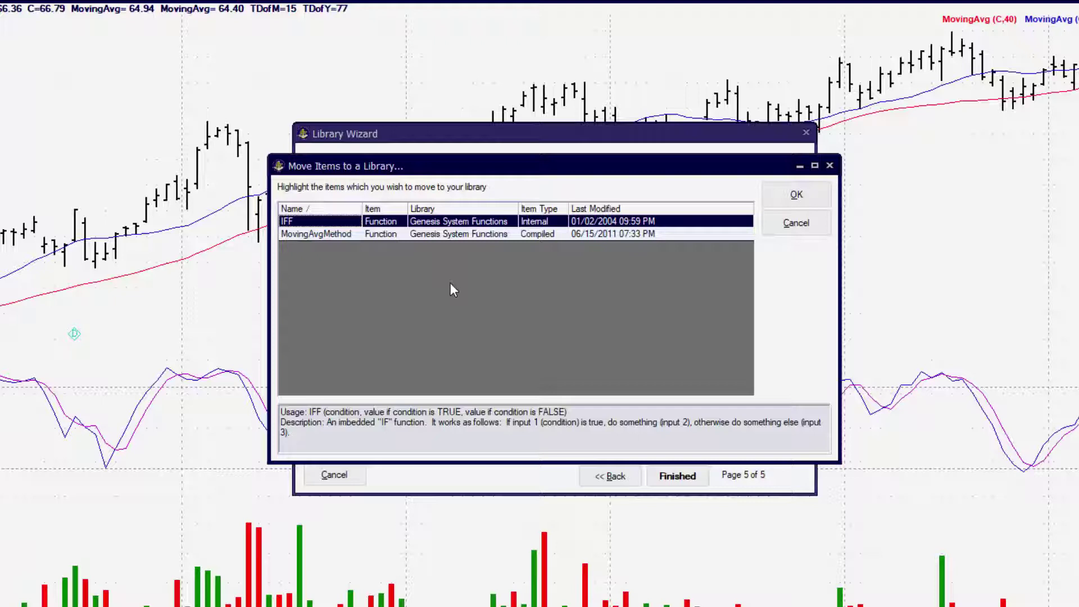
click(792, 195)
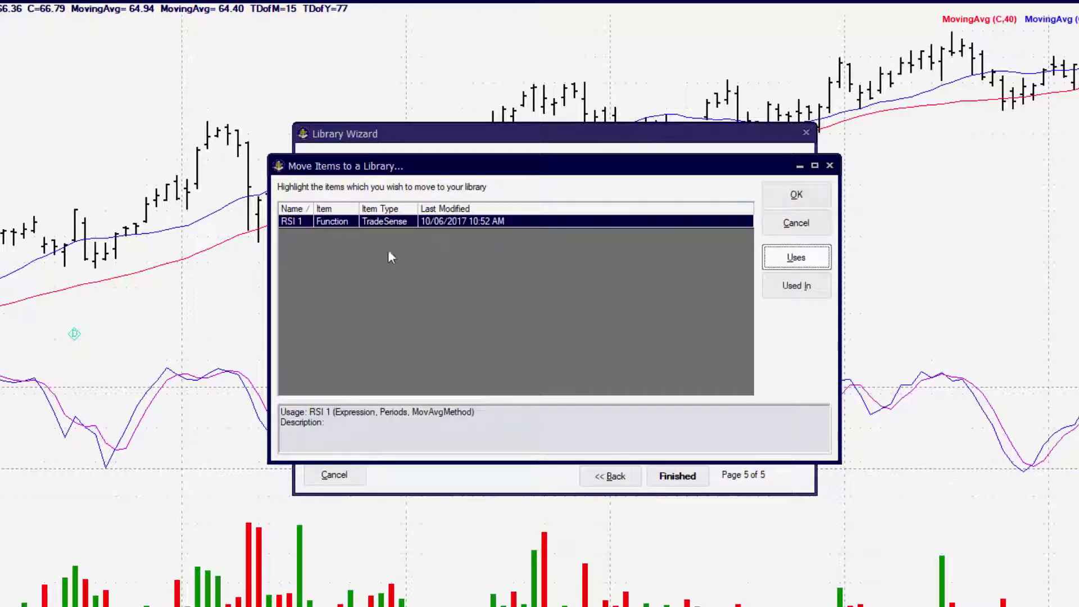
click(829, 166)
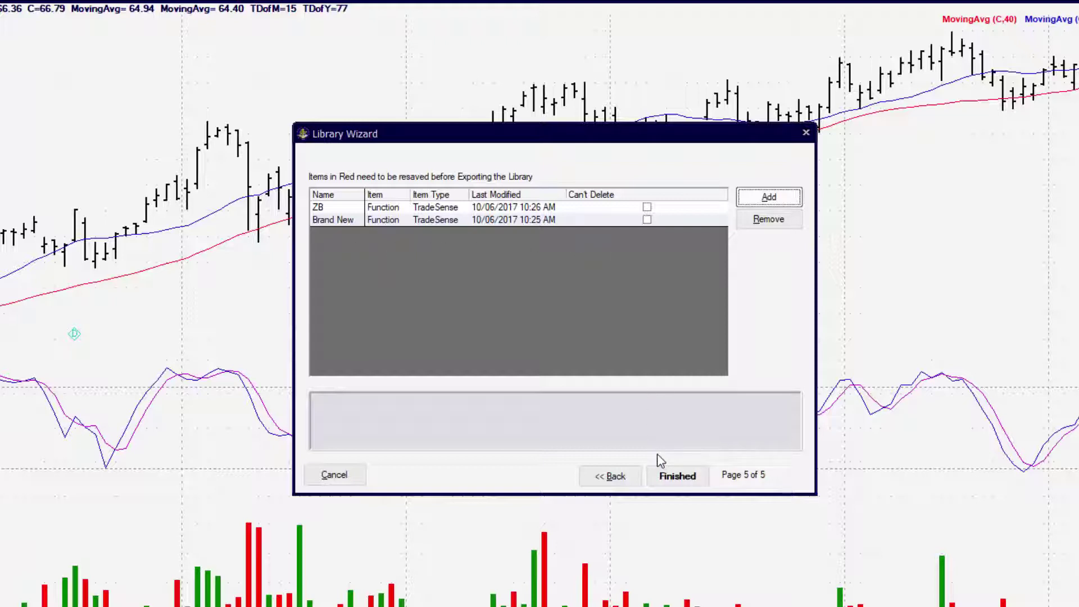
Step: Finish the ZB method 2 library and acknowledge the save confirmation
click(681, 479)
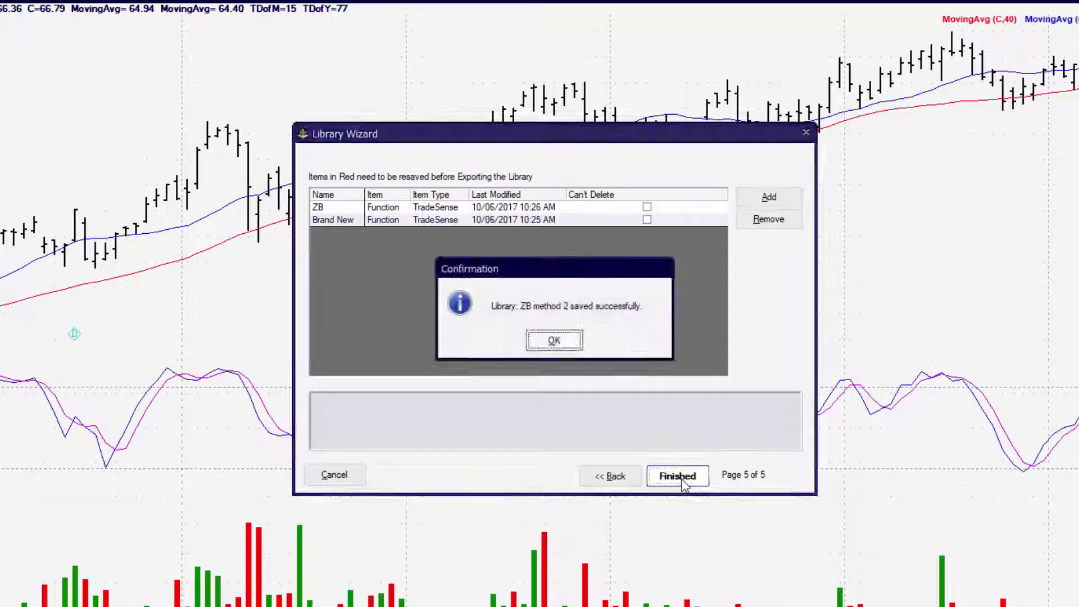
click(552, 341)
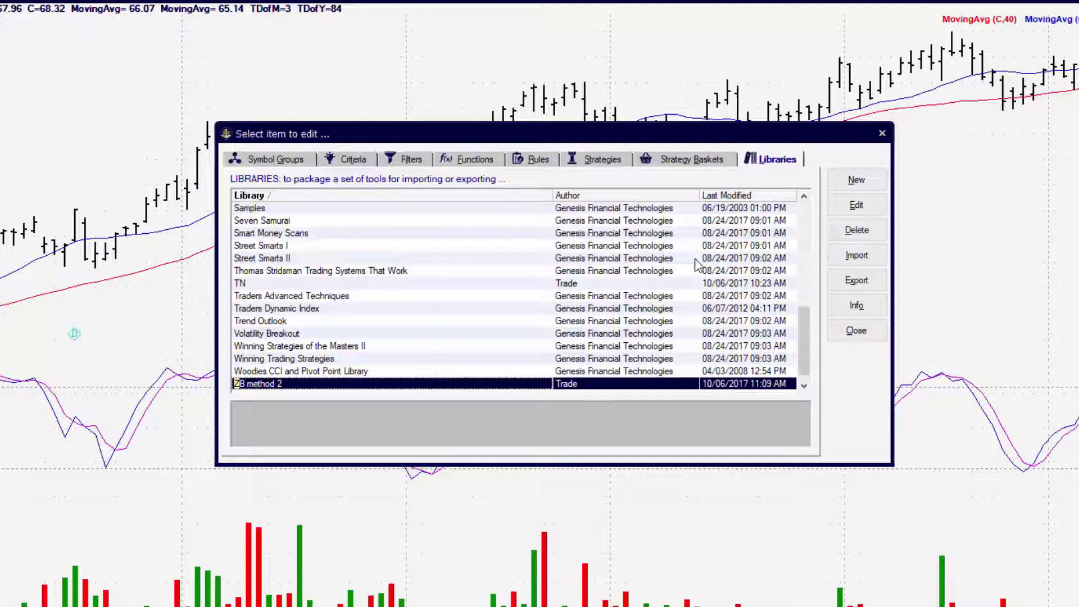
Step: Show the Samples library's info: summary 'Sample rules and trading strategies', version 4
click(629, 284)
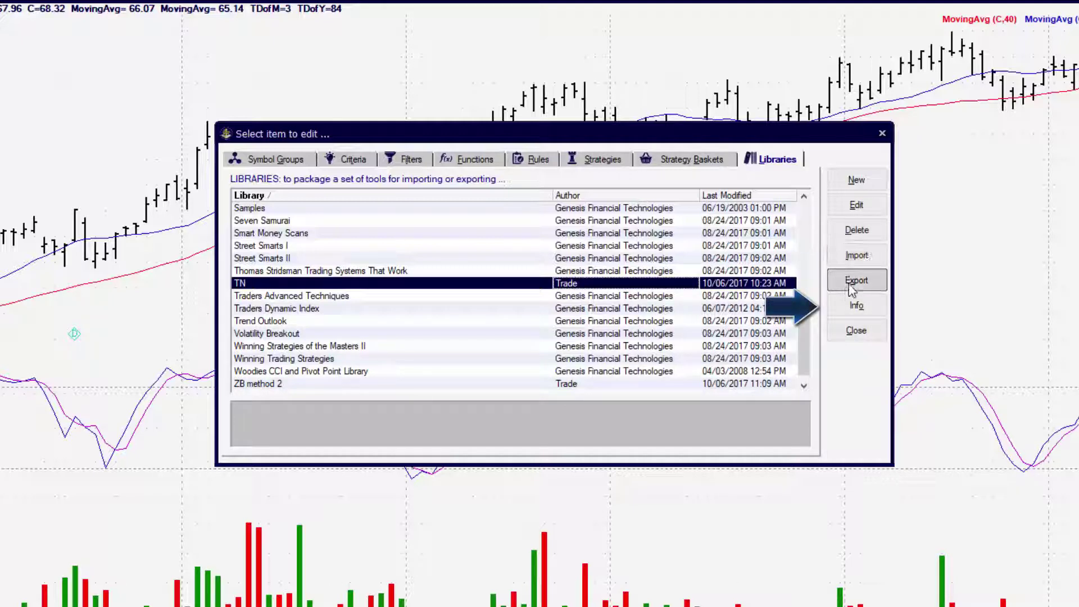
click(589, 209)
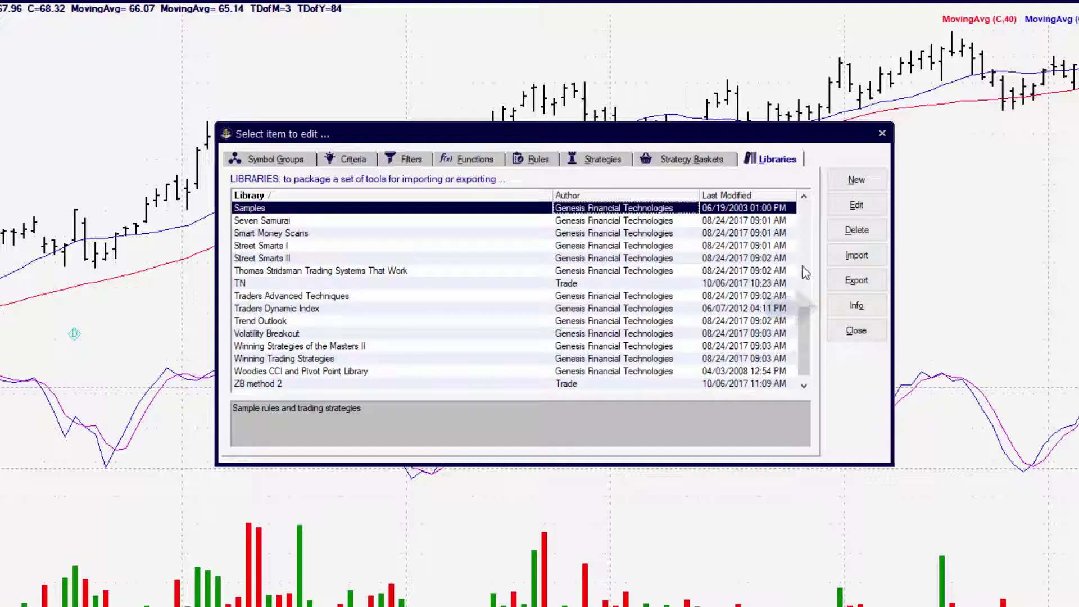
click(854, 307)
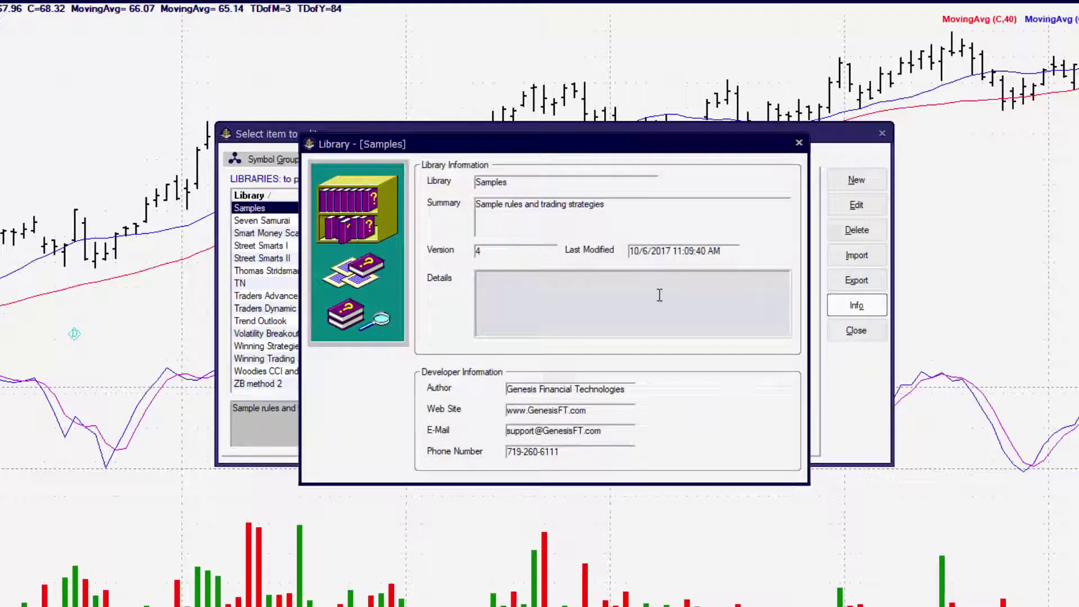